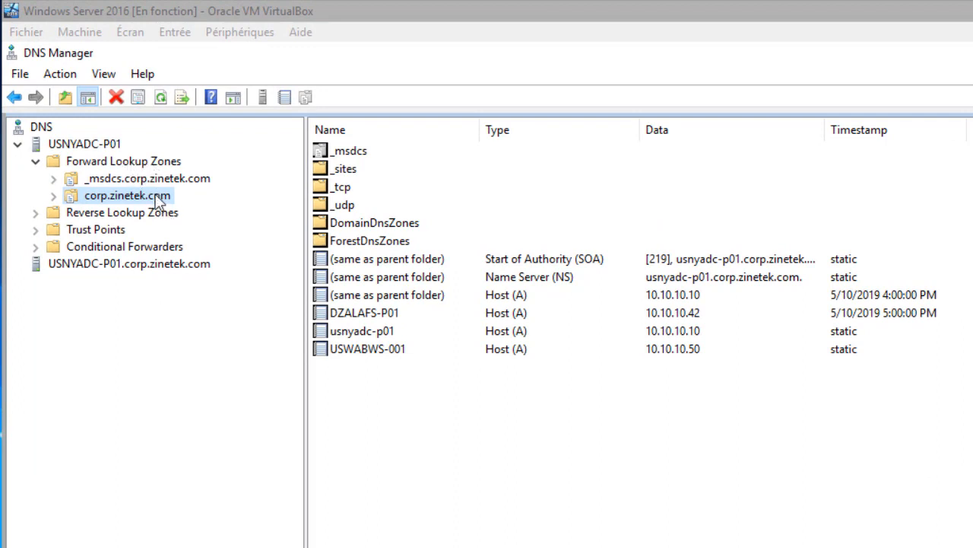
Step: Bring the domain controller's DNS Manager, showing the corp.zinetek.com zone, into focus
{"action": "left_click", "coordinate": [157, 201]}
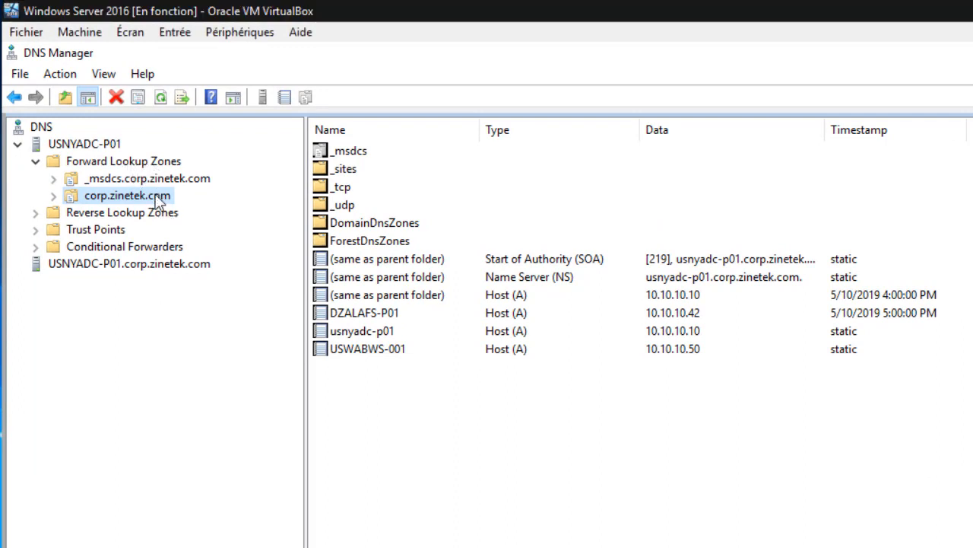
Step: Start a new alias (CNAME) record named FILES in the corp.zinetek.com zone
{"action": "right_click", "coordinate": [392, 430]}
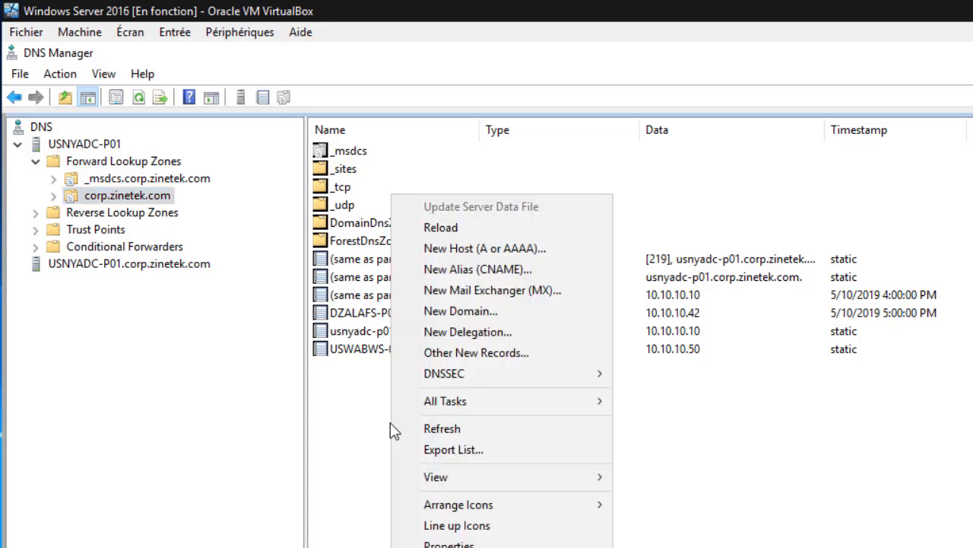
{"action": "left_click", "coordinate": [541, 270]}
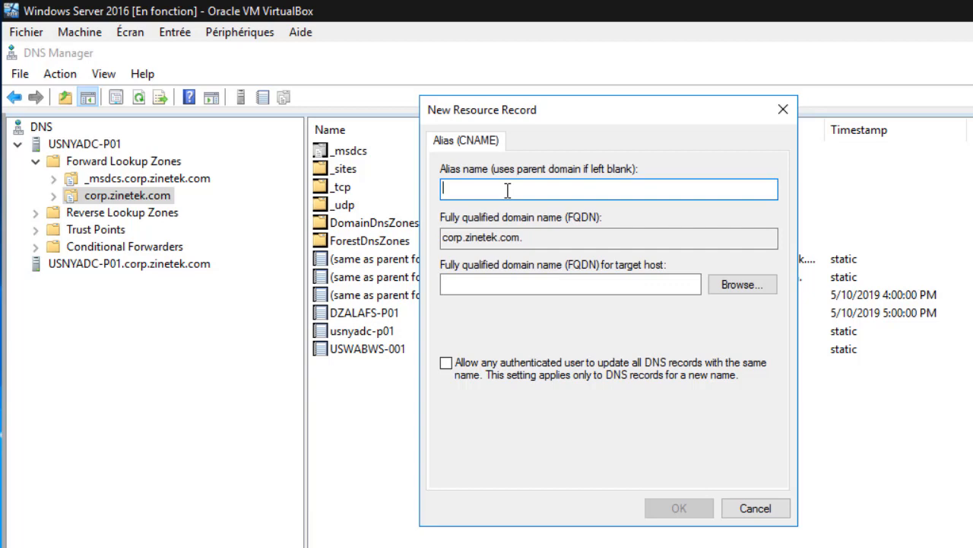
{"action": "type", "text": "FILES"}
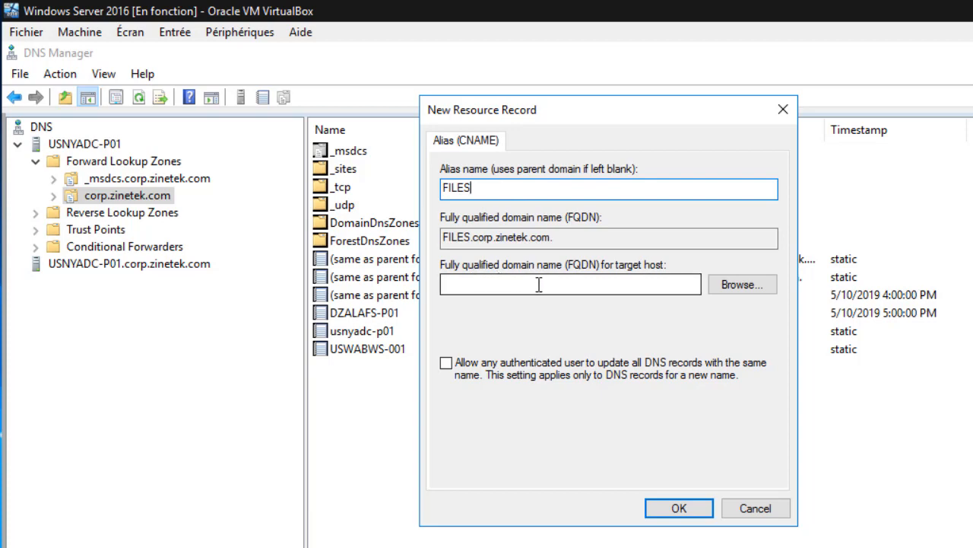
Step: Target the FILES alias at DZALAFS-P01.corp.zinetek.com, create it, then switch to the Windows 10 VM
{"action": "left_click", "coordinate": [742, 288]}
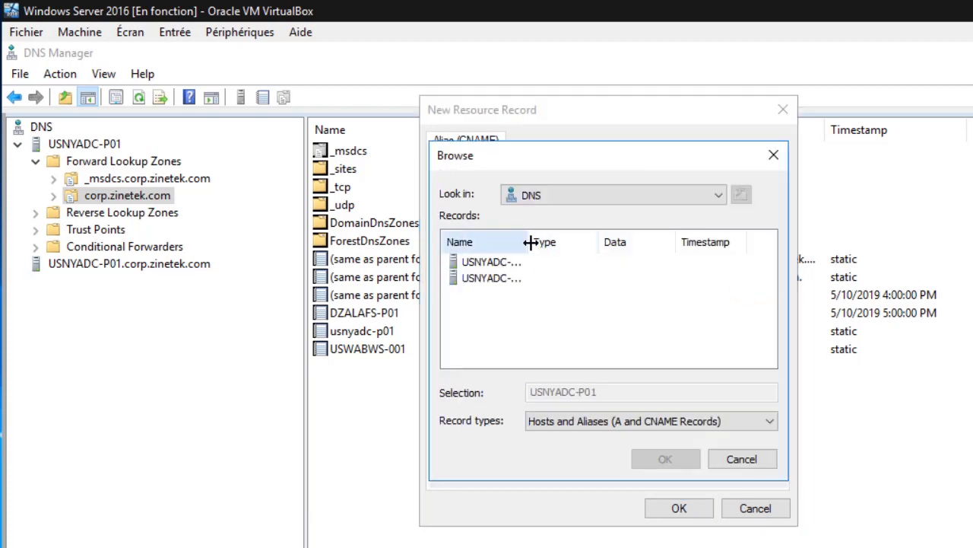
{"action": "left_click_drag", "start_coordinate": [528, 242], "coordinate": [571, 242]}
{"action": "double_click", "coordinate": [489, 262]}
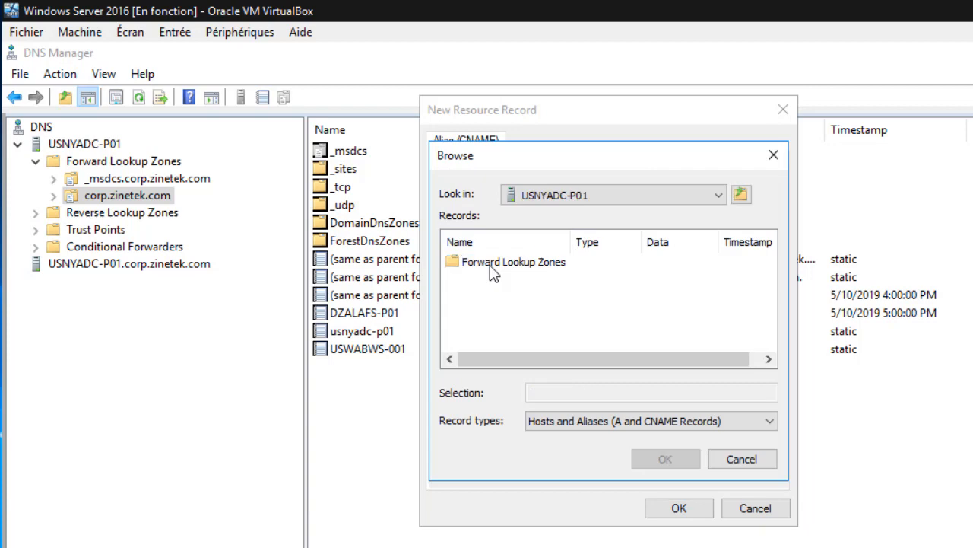
{"action": "double_click", "coordinate": [491, 265]}
{"action": "double_click", "coordinate": [493, 278]}
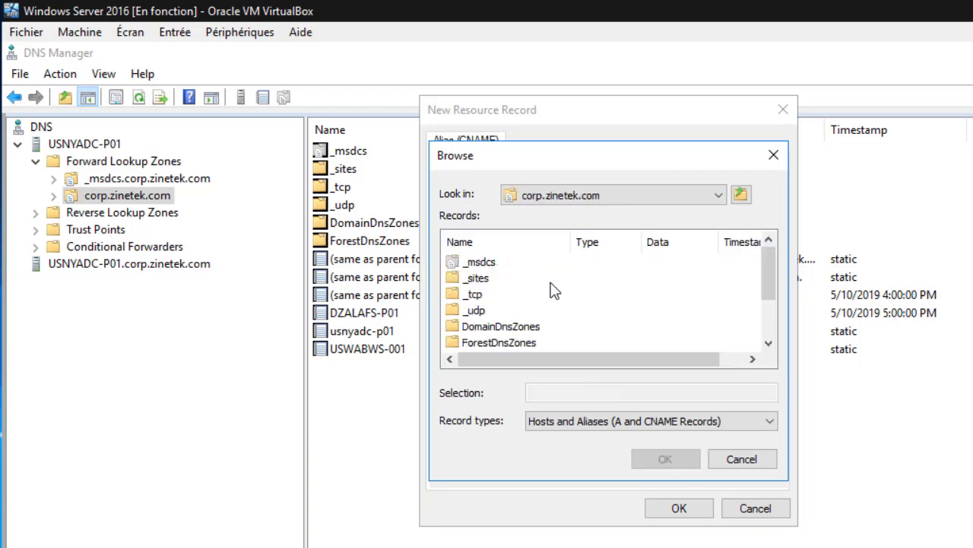
{"action": "scroll", "coordinate": [576, 300], "scroll_direction": "down", "scroll_amount": 2}
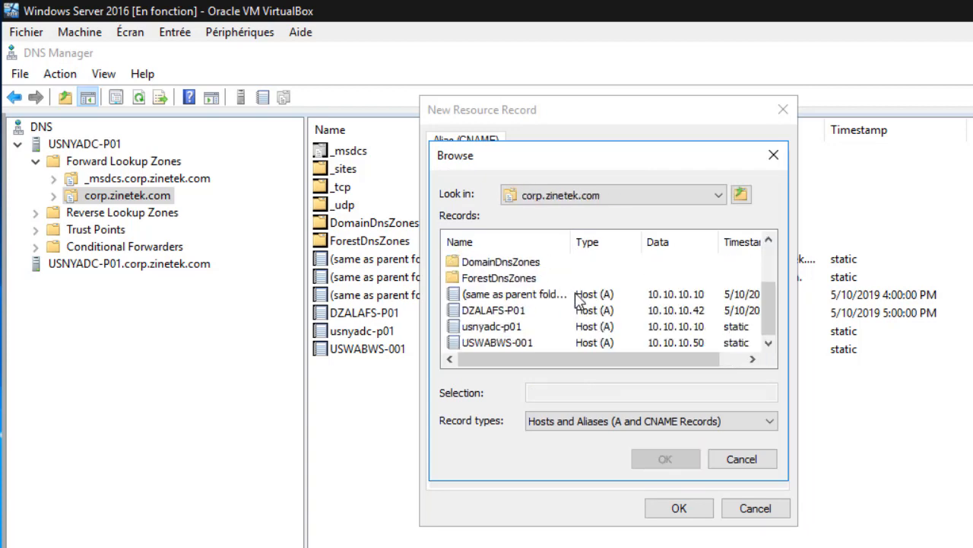
{"action": "left_click", "coordinate": [517, 313]}
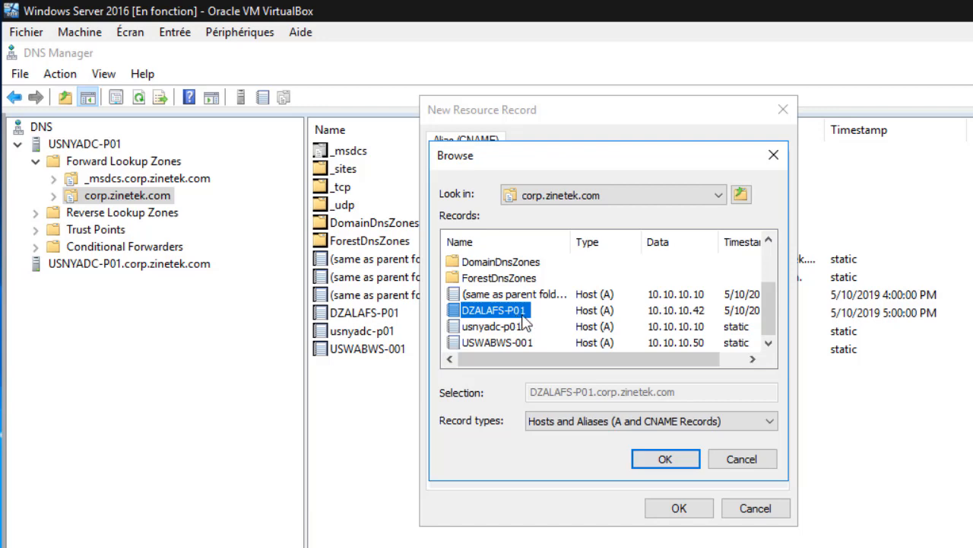
{"action": "left_click", "coordinate": [660, 460]}
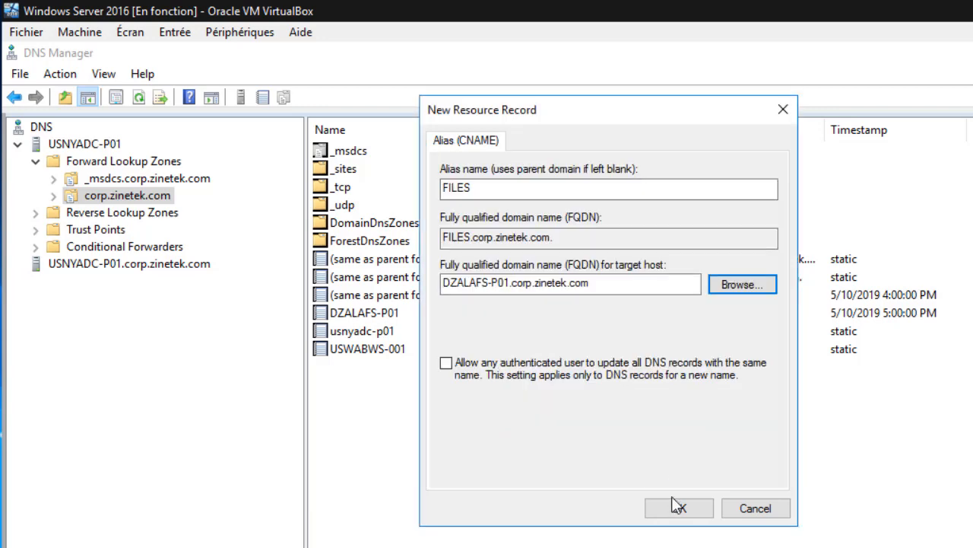
{"action": "left_click", "coordinate": [676, 509]}
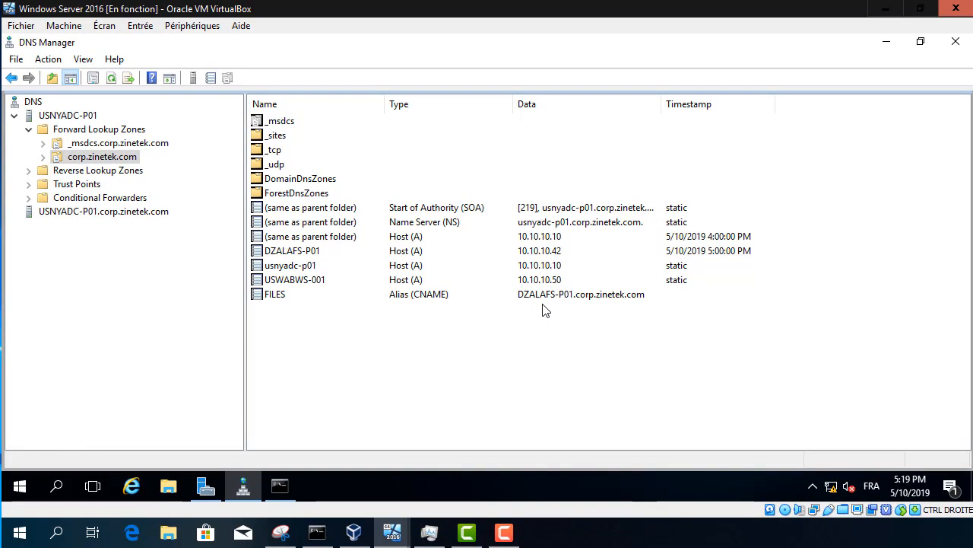
{"action": "mouse_move", "coordinate": [391, 530]}
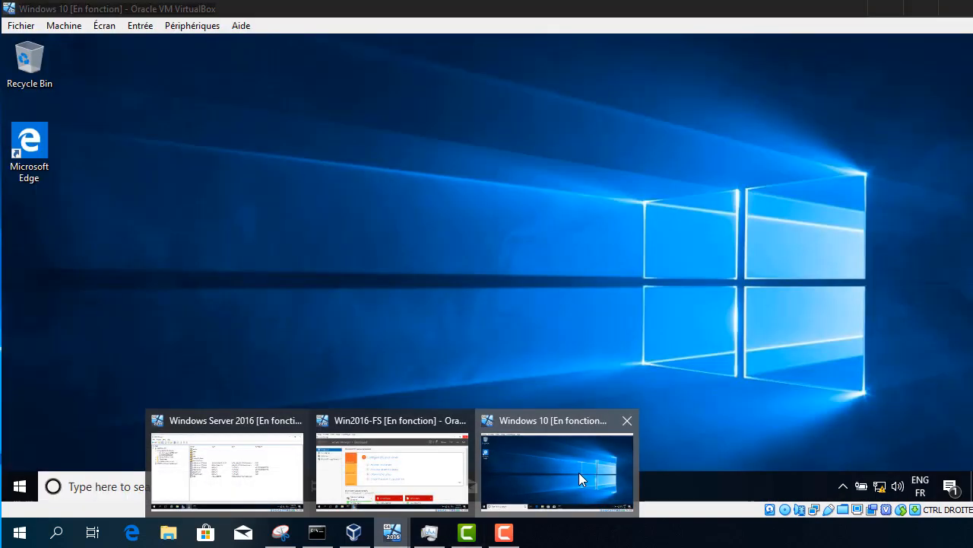
{"action": "left_click", "coordinate": [579, 472]}
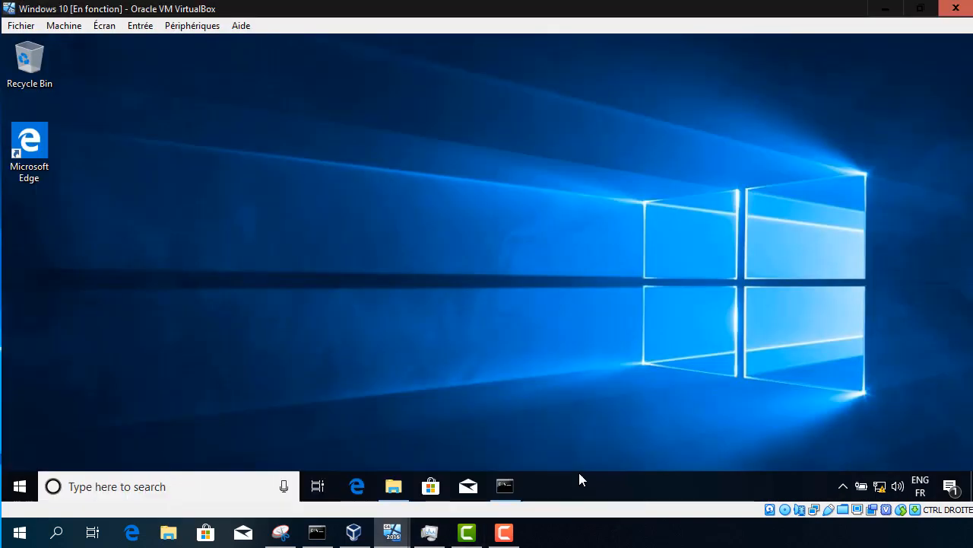
Step: Run ping files in a Command Prompt on the Windows 10 VM
{"action": "left_click", "coordinate": [507, 490]}
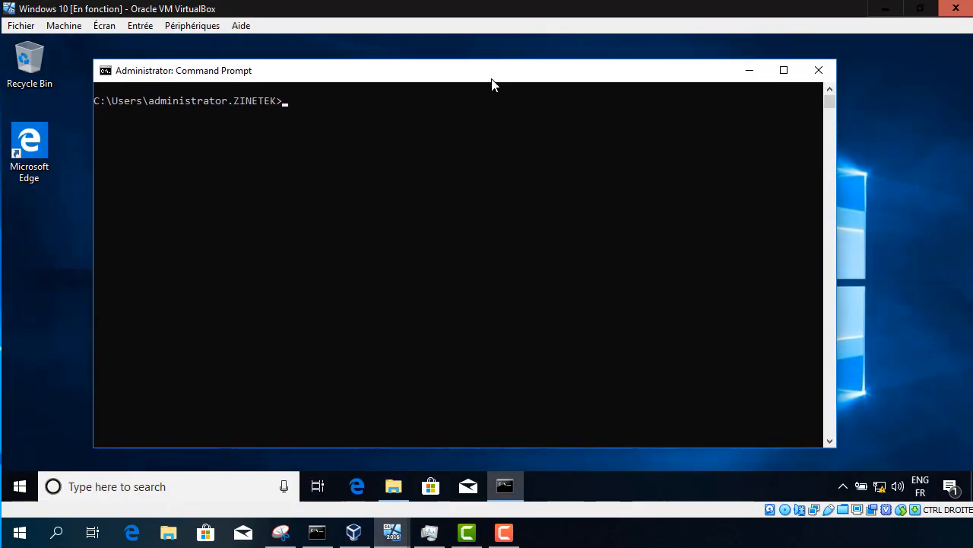
{"action": "left_click_drag", "start_coordinate": [472, 102], "coordinate": [493, 78]}
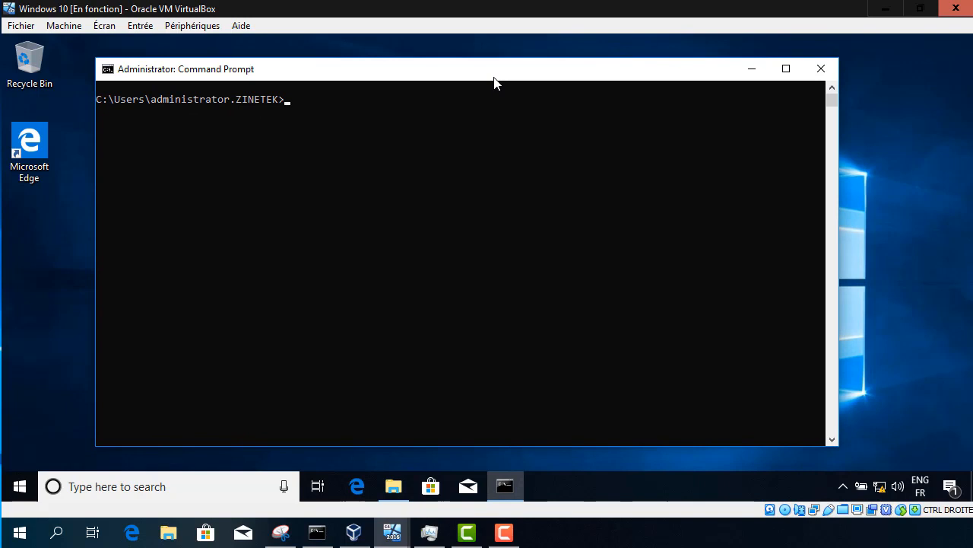
{"action": "type", "text": "ping files"}
{"action": "key", "text": "Return"}
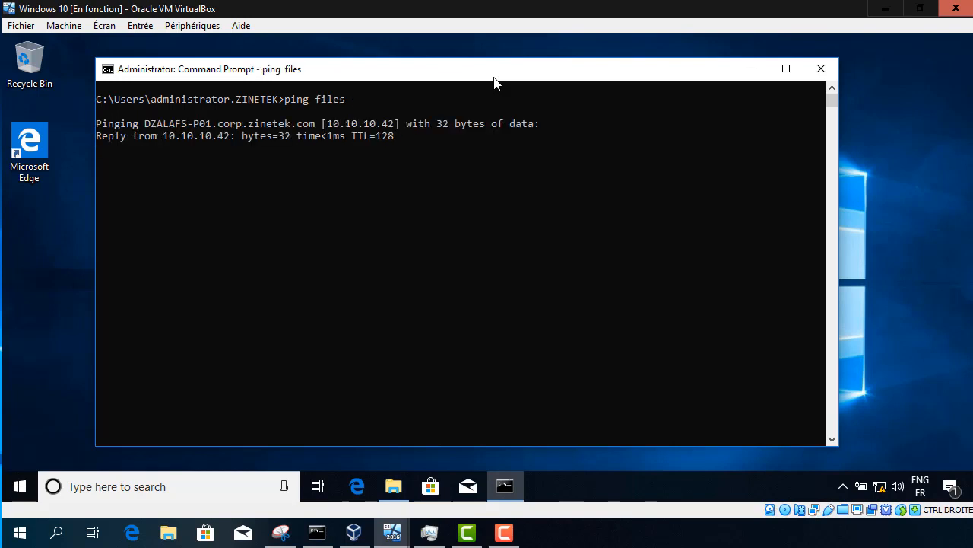
Step: Highlight the resolved host name DZALAFS-P01, then bring up This PC in File Explorer
{"action": "left_click", "coordinate": [149, 127]}
{"action": "left_click_drag", "start_coordinate": [199, 124], "coordinate": [213, 119]}
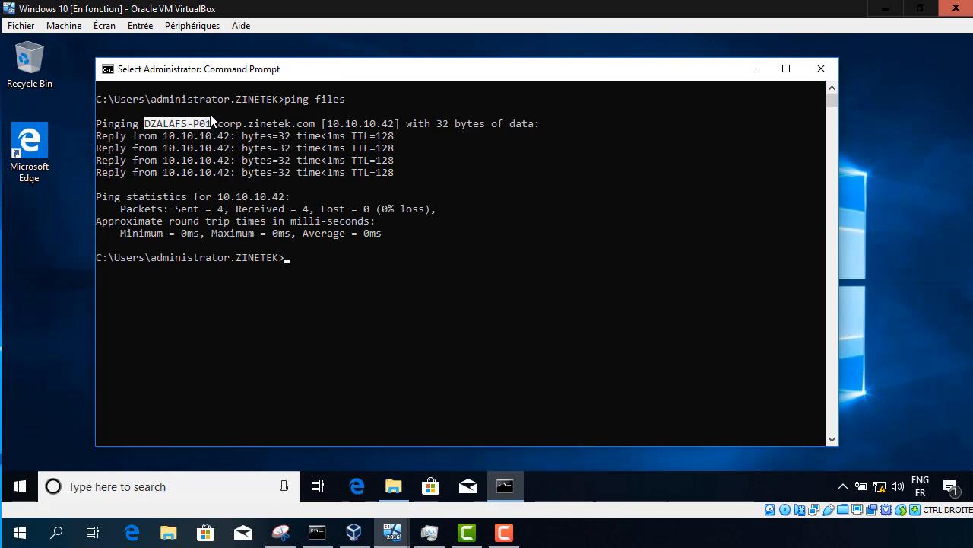
{"action": "left_click", "coordinate": [394, 487]}
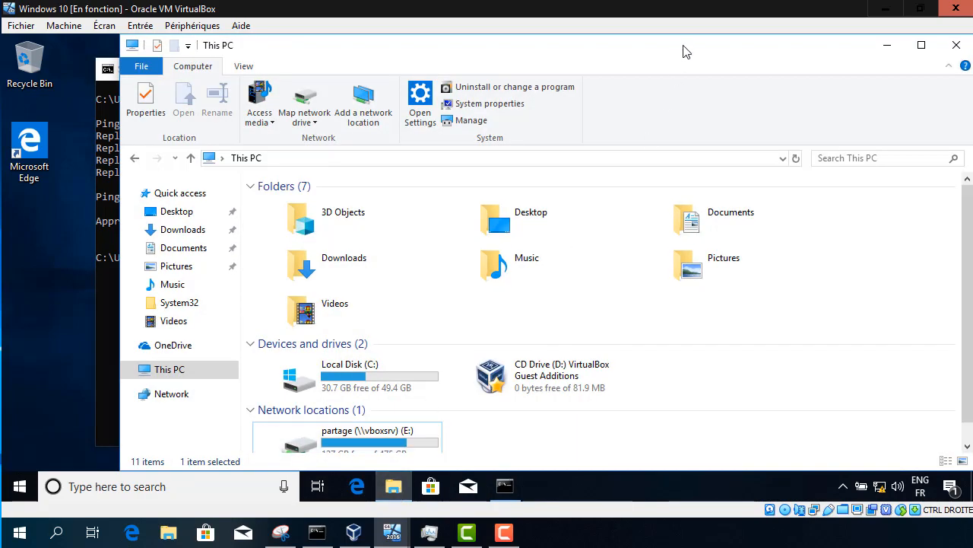
Step: Map \\Files\Share as network drive Z: from This PC and open it
{"action": "left_click_drag", "start_coordinate": [685, 47], "coordinate": [663, 50]}
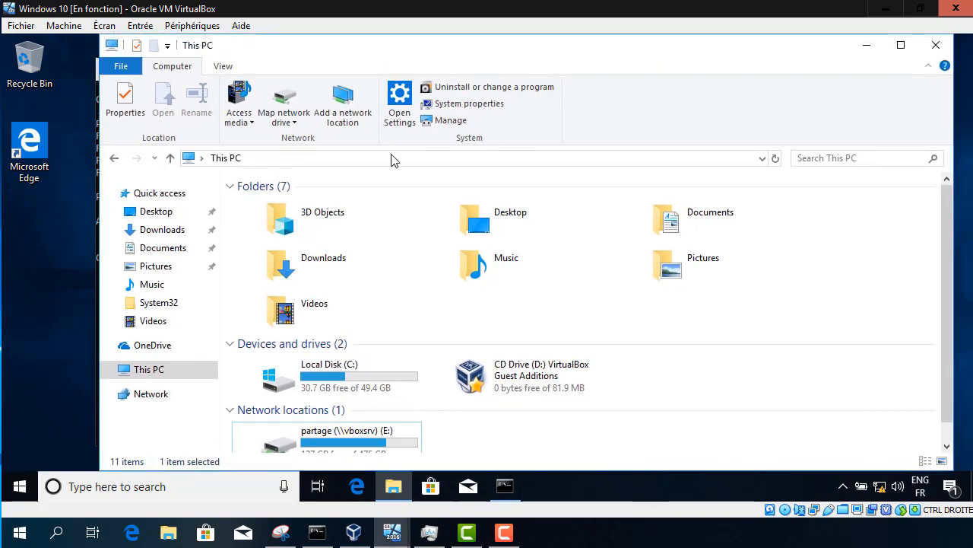
{"action": "left_click", "coordinate": [290, 122]}
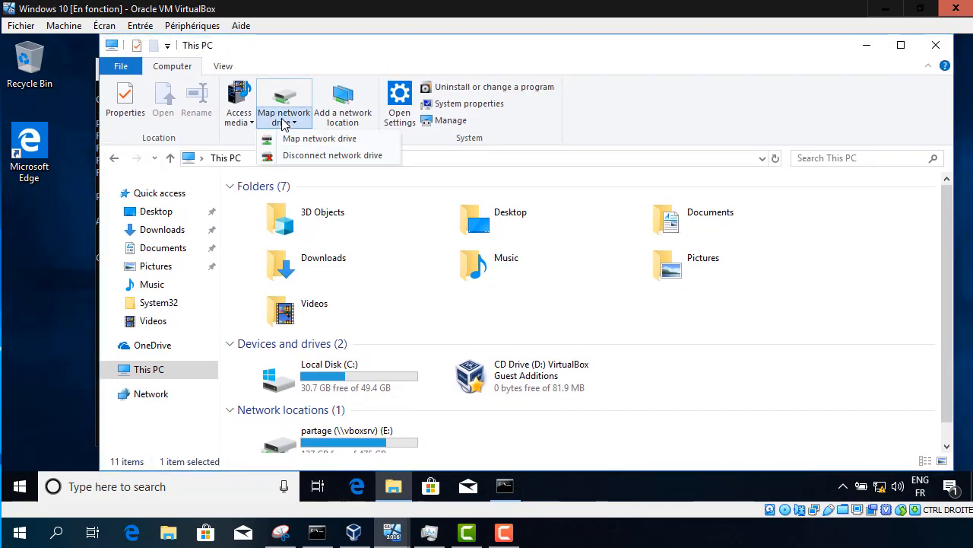
{"action": "left_click", "coordinate": [359, 144]}
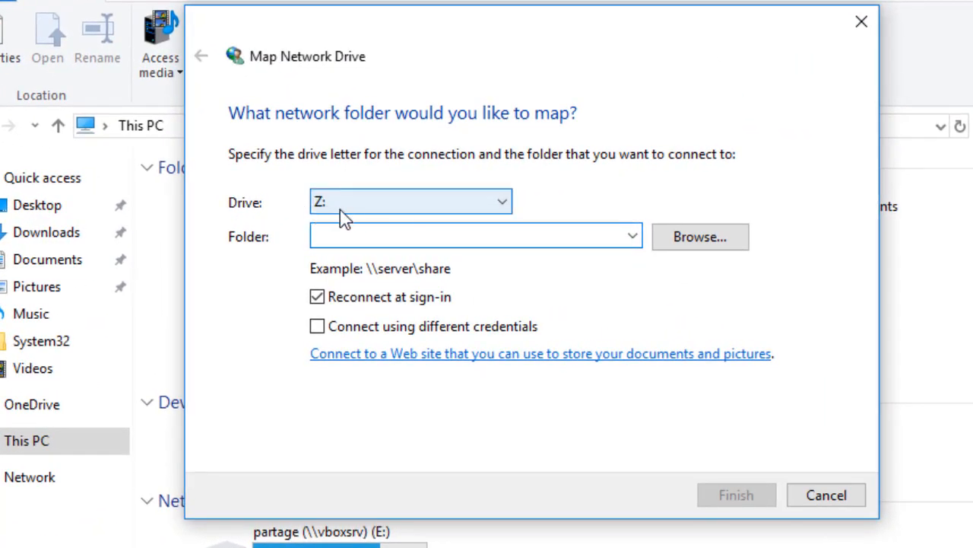
{"action": "left_click", "coordinate": [633, 236]}
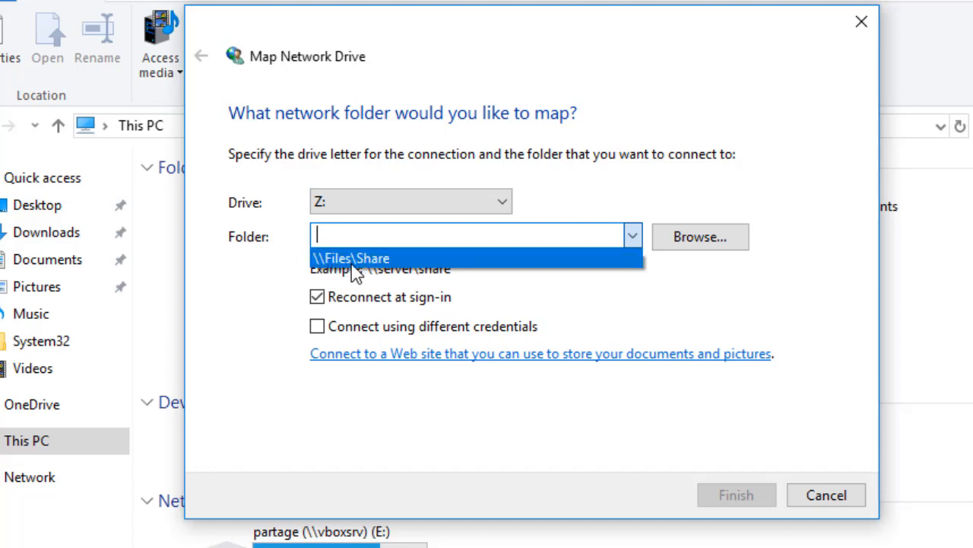
{"action": "left_click", "coordinate": [397, 259]}
{"action": "left_click", "coordinate": [753, 495]}
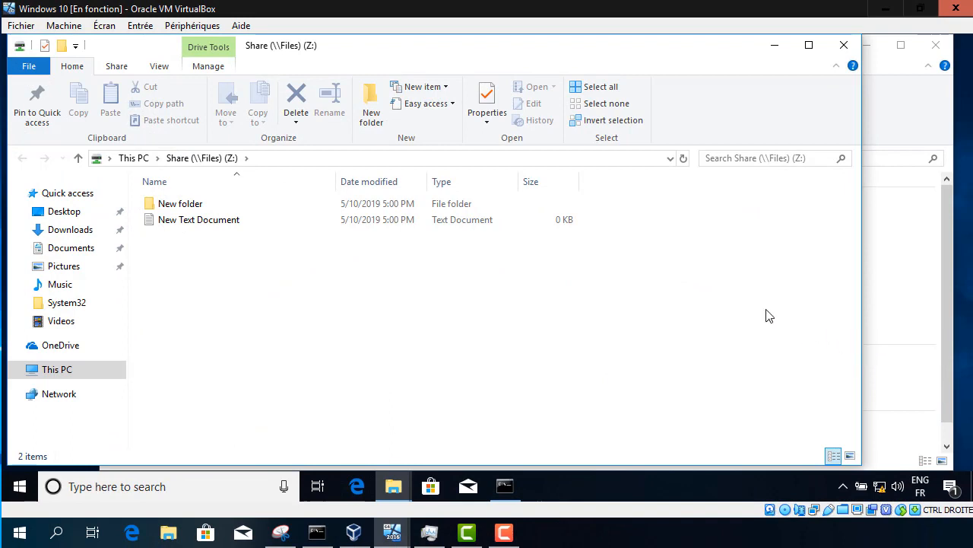
Step: Check that Share (\\Files) (Z:) appears under This PC, then switch to the Win2016-FS server
{"action": "left_click", "coordinate": [73, 370]}
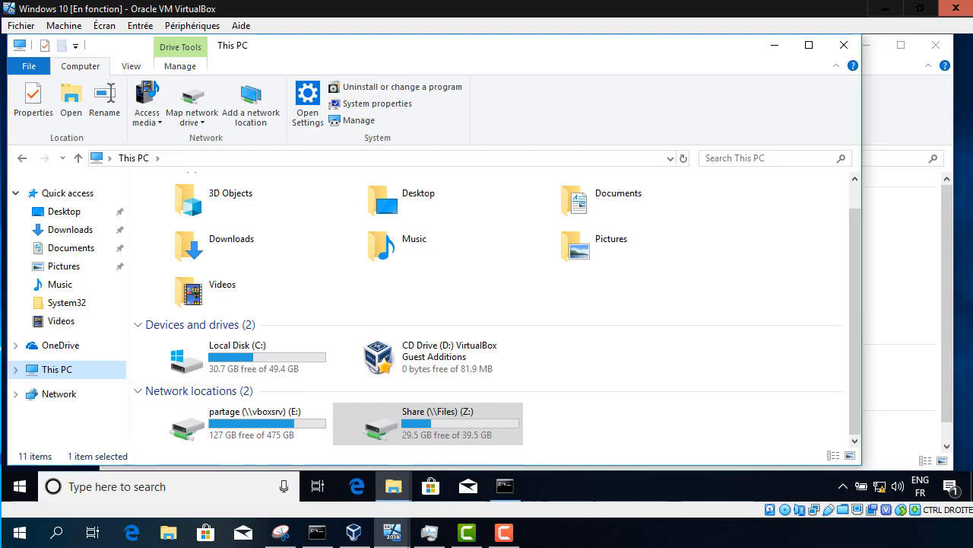
{"action": "left_click", "coordinate": [393, 533]}
{"action": "left_click", "coordinate": [392, 487]}
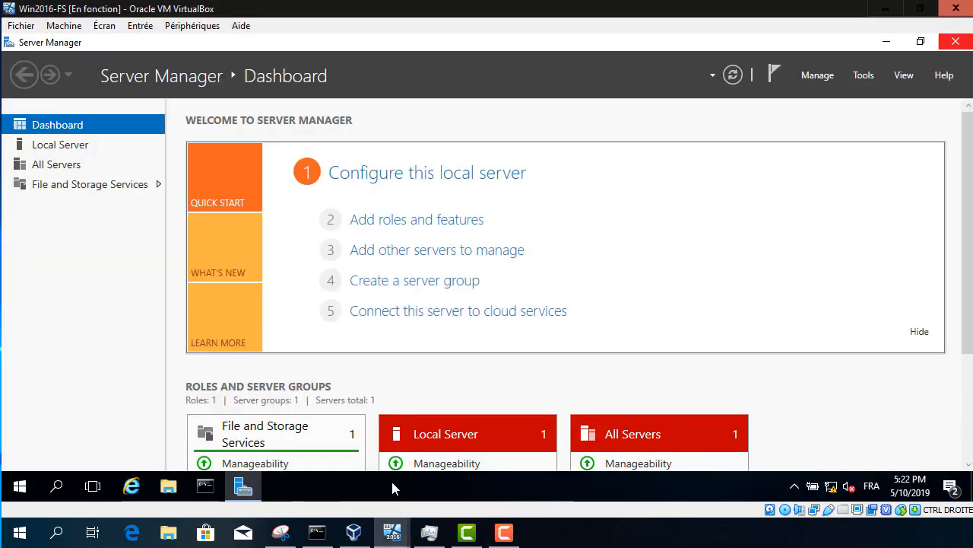
Step: Change the server's computer name from DZALAFS-P01 to USALAFS-P01 in System Properties
{"action": "left_click", "coordinate": [82, 148]}
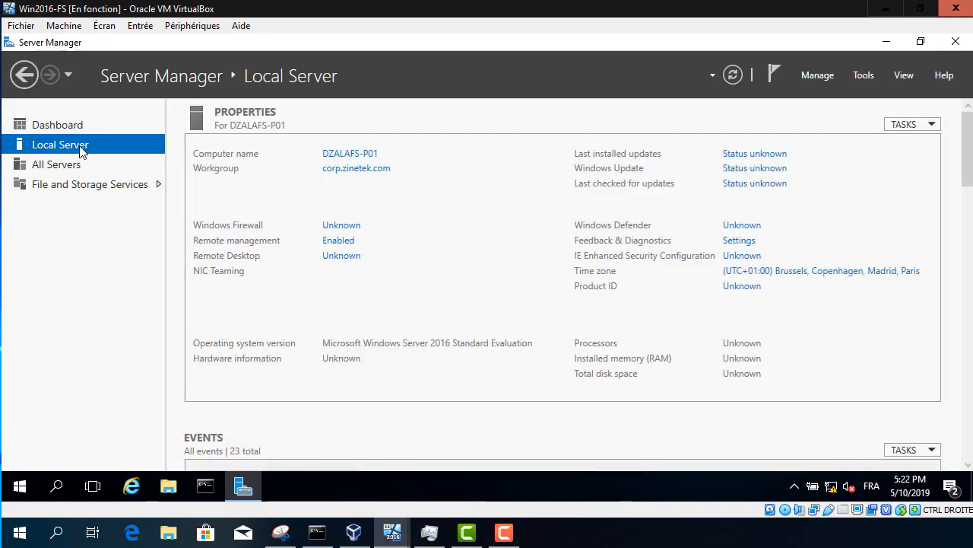
{"action": "left_click", "coordinate": [371, 155]}
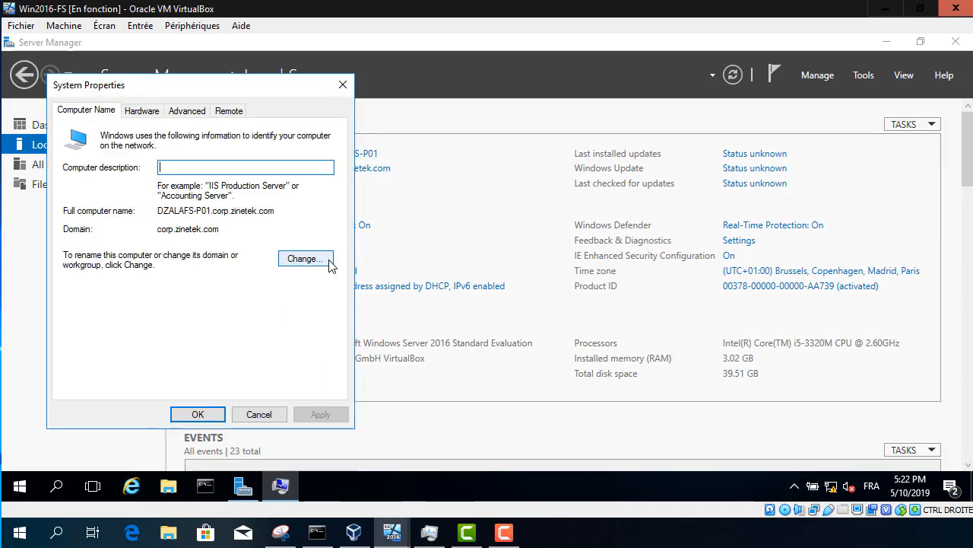
{"action": "left_click", "coordinate": [304, 259]}
{"action": "left_click", "coordinate": [138, 199]}
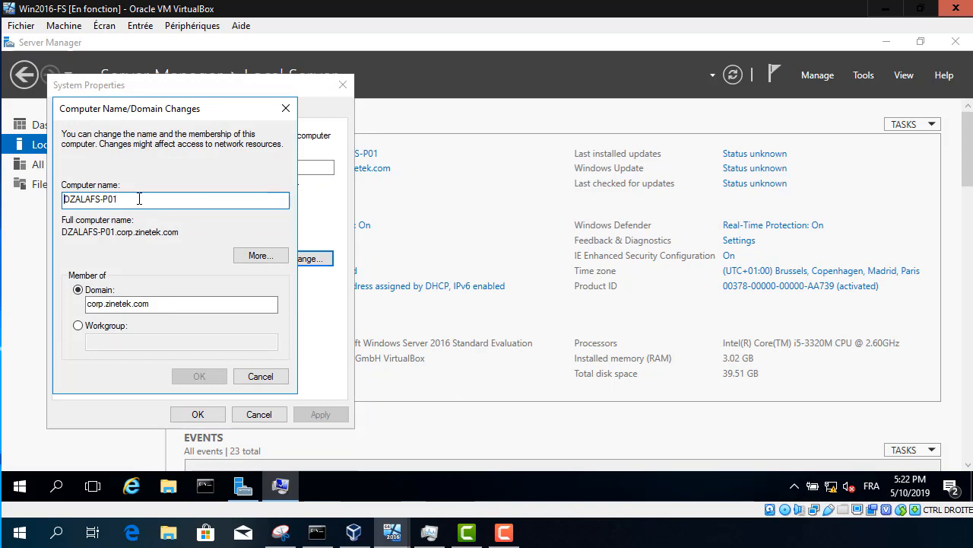
{"action": "key", "text": "Home"}
{"action": "key", "text": "Delete"}
{"action": "key", "text": "Delete"}
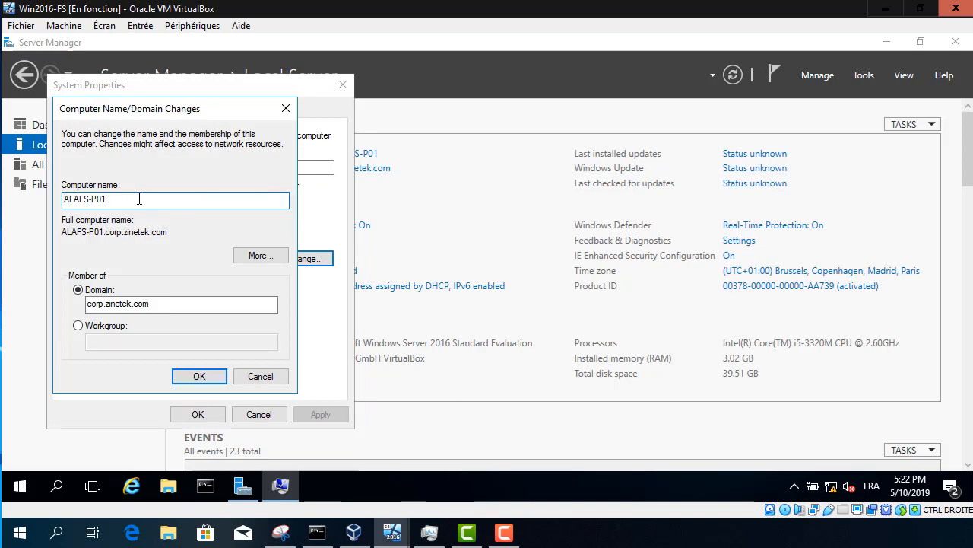
{"action": "type", "text": "US"}
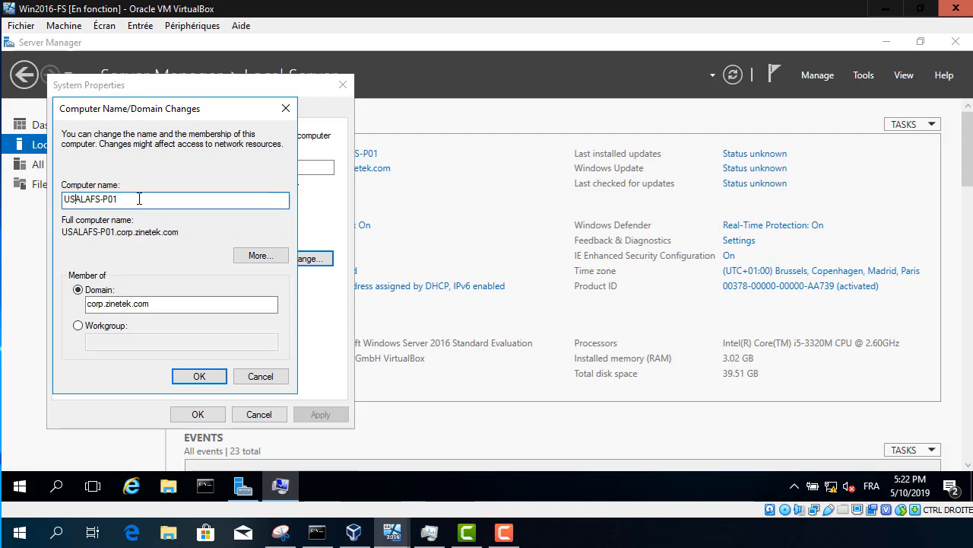
{"action": "left_click", "coordinate": [197, 377]}
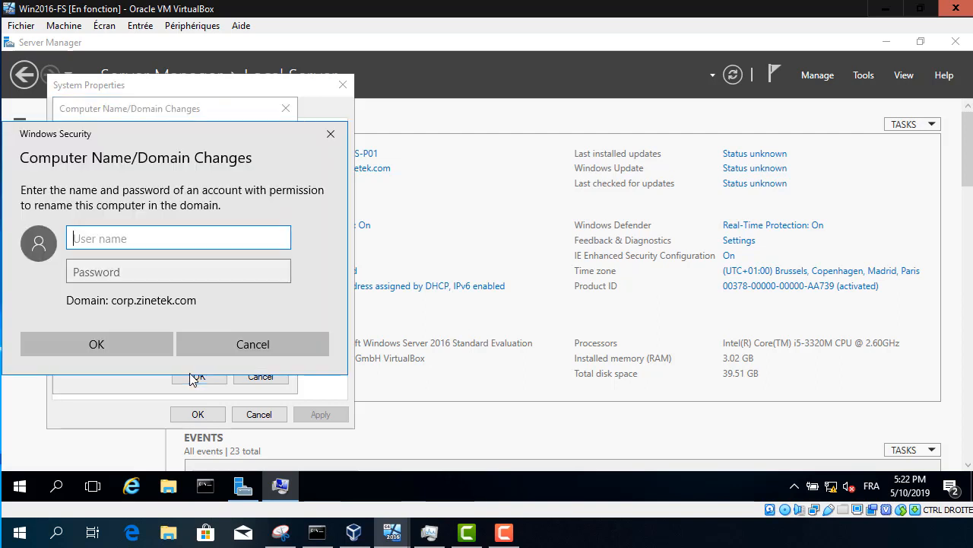
Step: Authorize the rename with the domain Administrator account and password, and accept the restart
{"action": "type", "text": "A"}
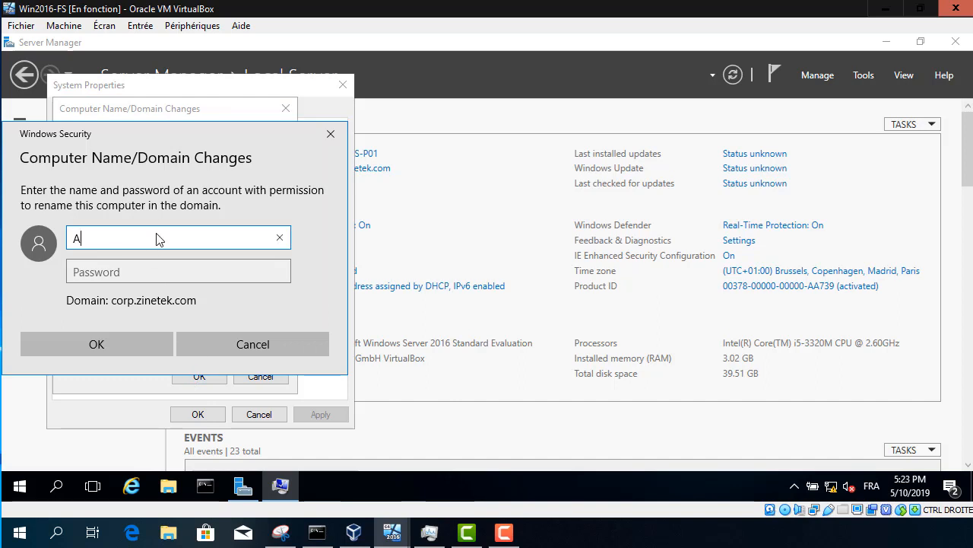
{"action": "type", "text": "dministrator"}
{"action": "key", "text": "Tab"}
{"action": "type", "text": "Pa$$w0rd"}
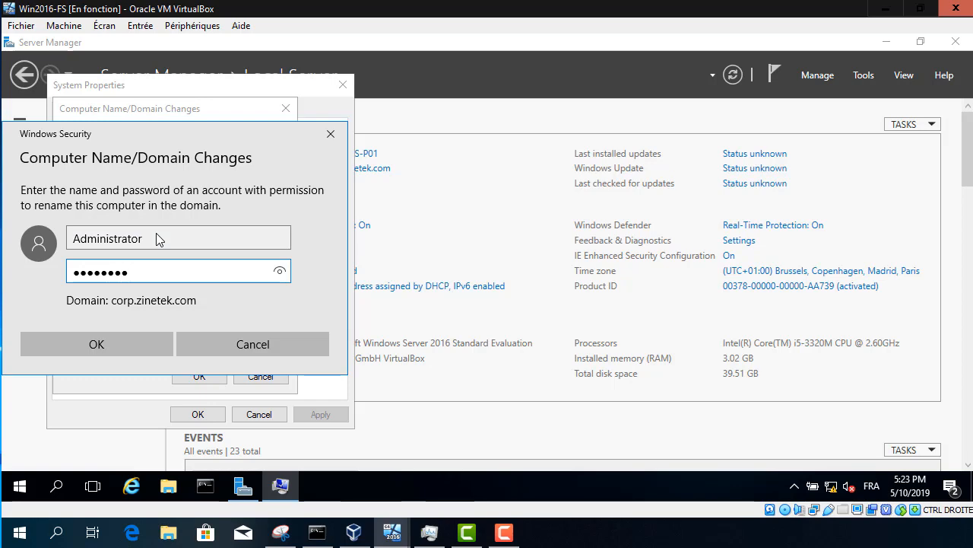
{"action": "key", "text": "Return"}
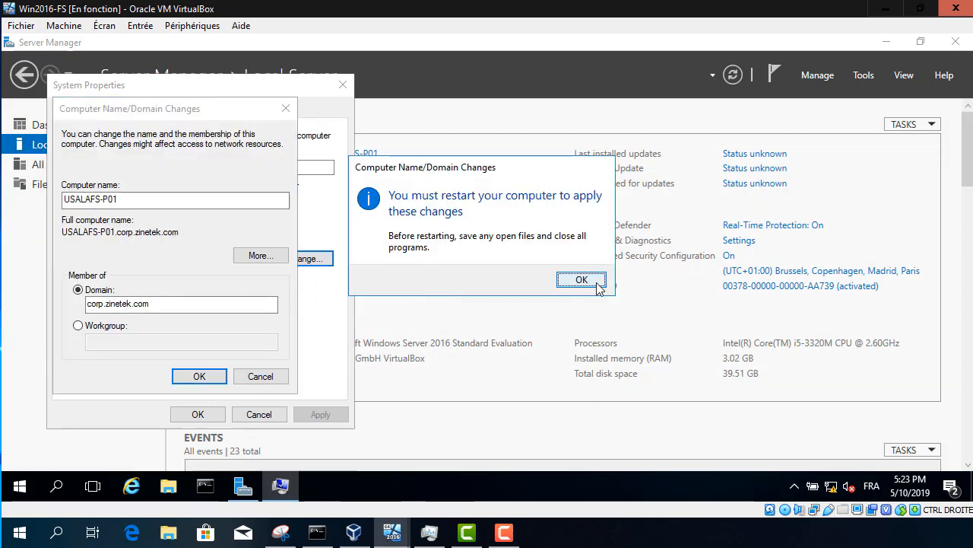
{"action": "left_click", "coordinate": [597, 286]}
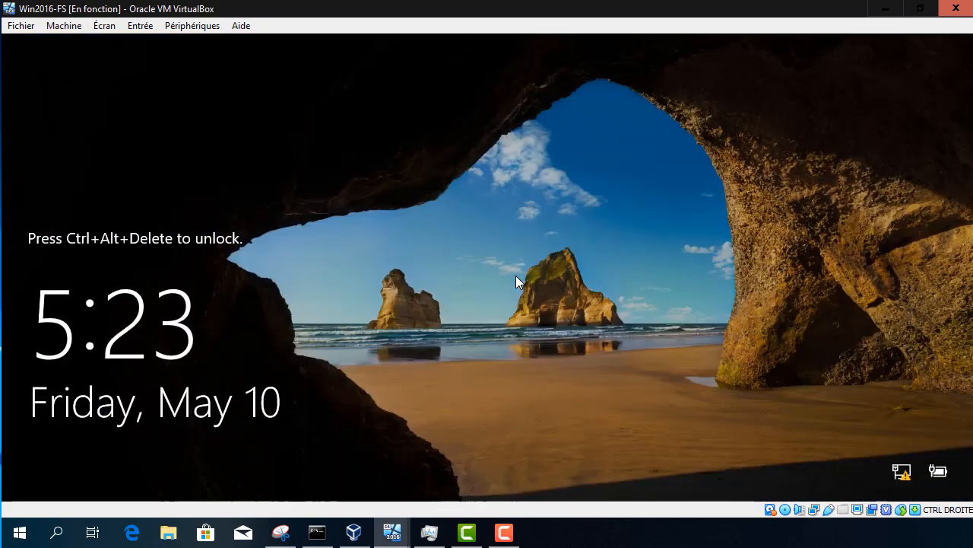
{"action": "left_click", "coordinate": [393, 532]}
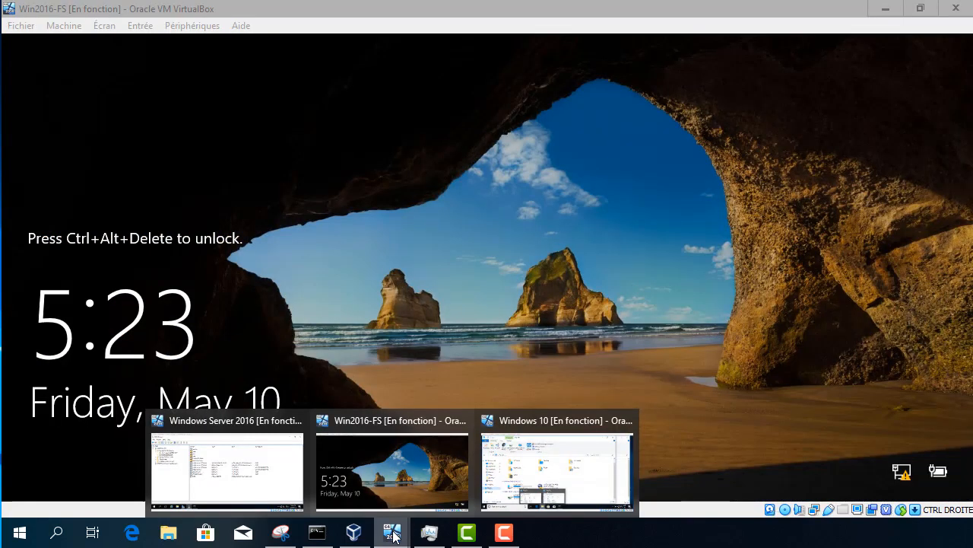
Step: Refresh corp.zinetek.com in the domain controller's DNS Manager to list USALAFS-P01 at 10.10.10.42
{"action": "left_click", "coordinate": [266, 487]}
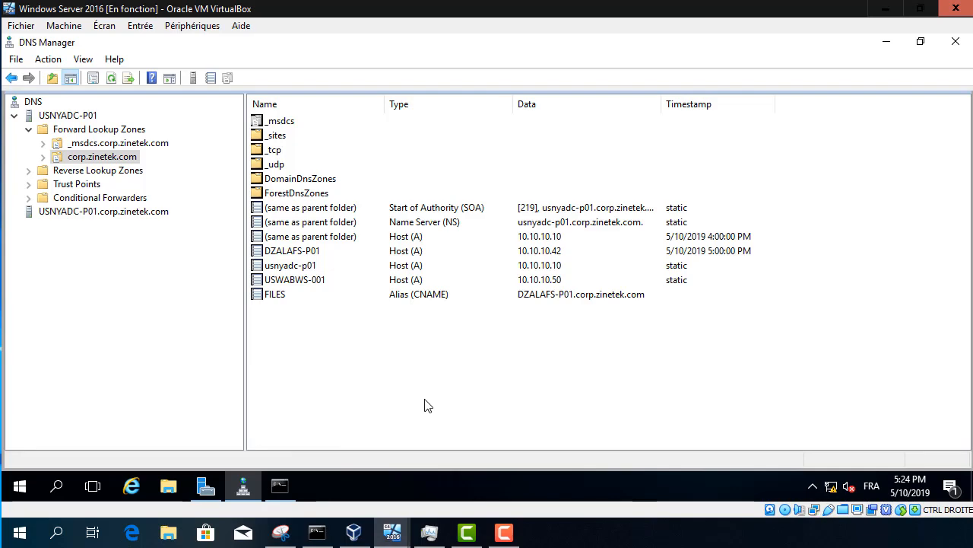
{"action": "right_click", "coordinate": [378, 381]}
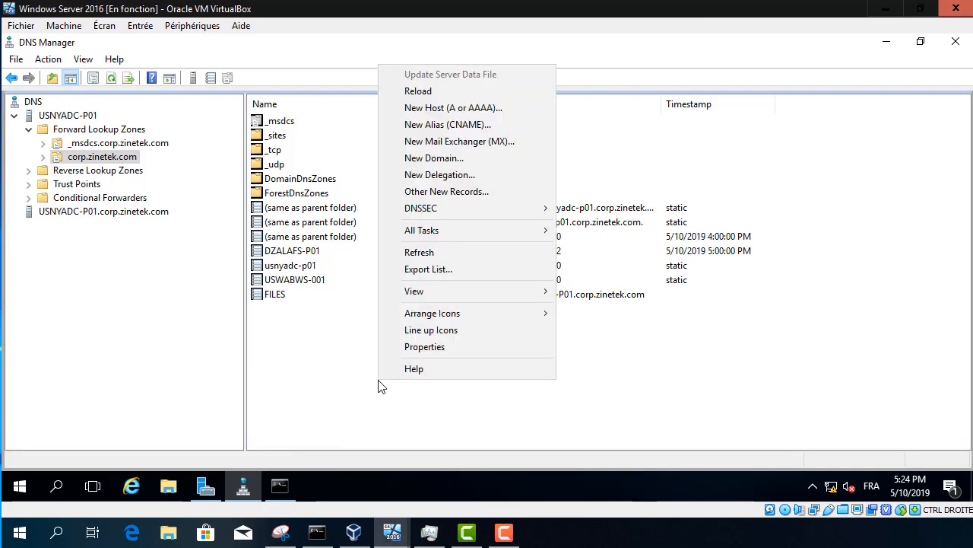
{"action": "left_click", "coordinate": [456, 252]}
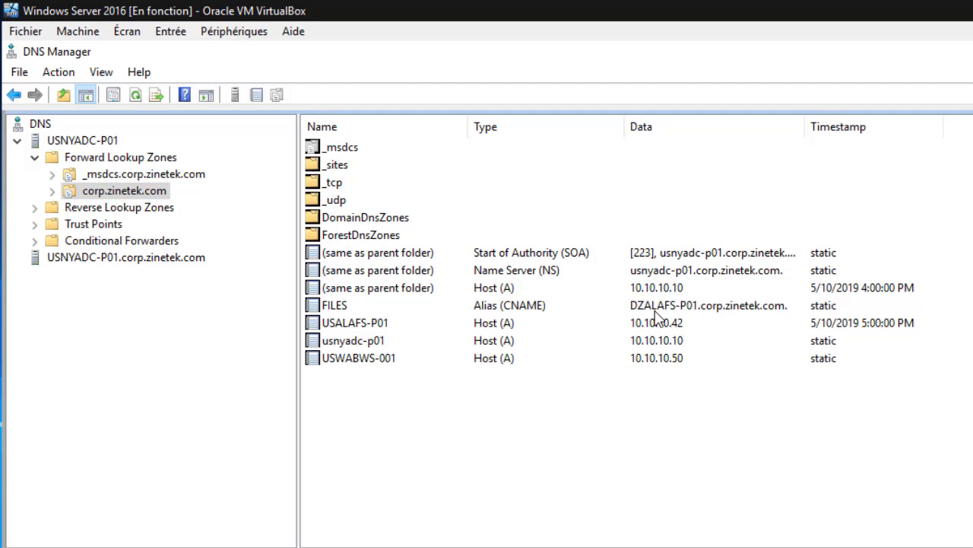
Step: Change the FILES CNAME target from DZALAFS-P01 to USALAFS-P01.corp.zinetek.com and apply it
{"action": "double_click", "coordinate": [333, 307]}
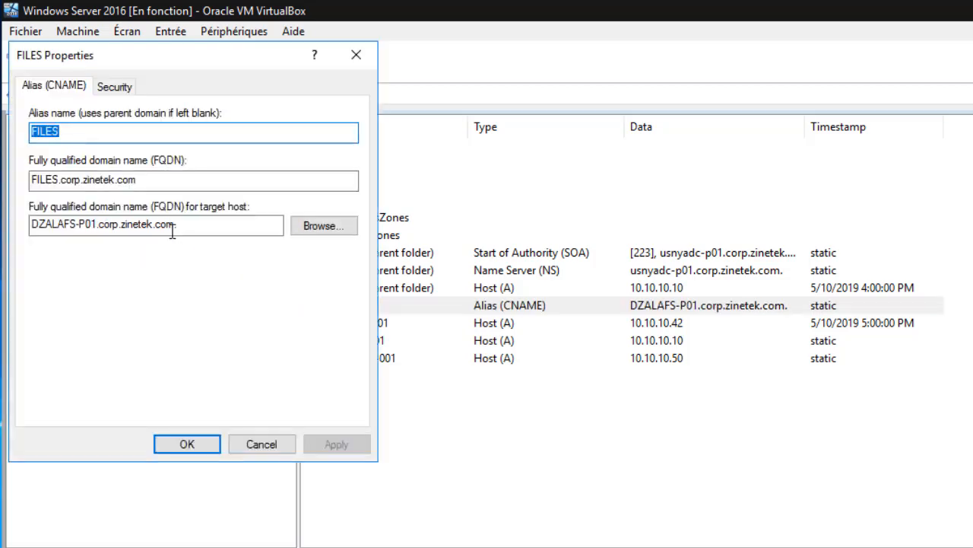
{"action": "left_click", "coordinate": [323, 236]}
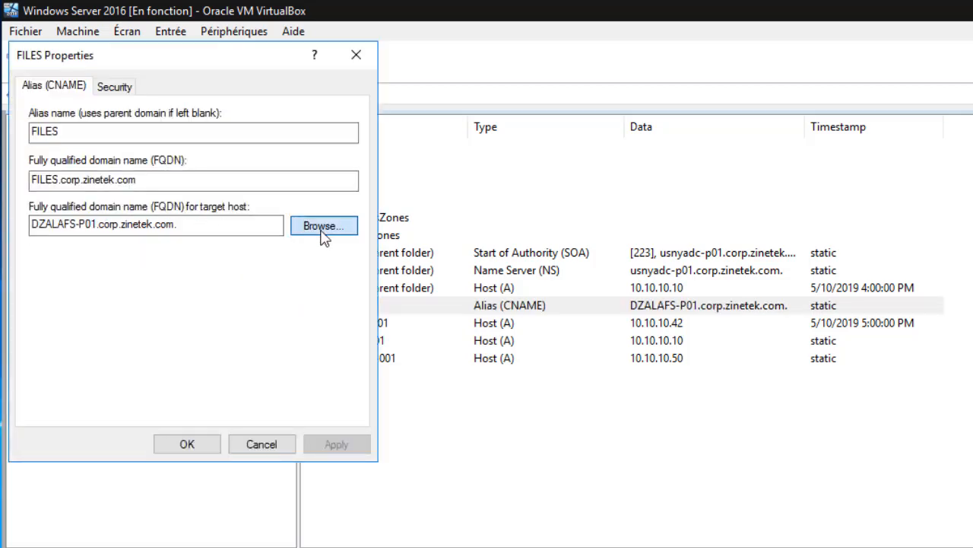
{"action": "double_click", "coordinate": [83, 206]}
{"action": "double_click", "coordinate": [84, 207]}
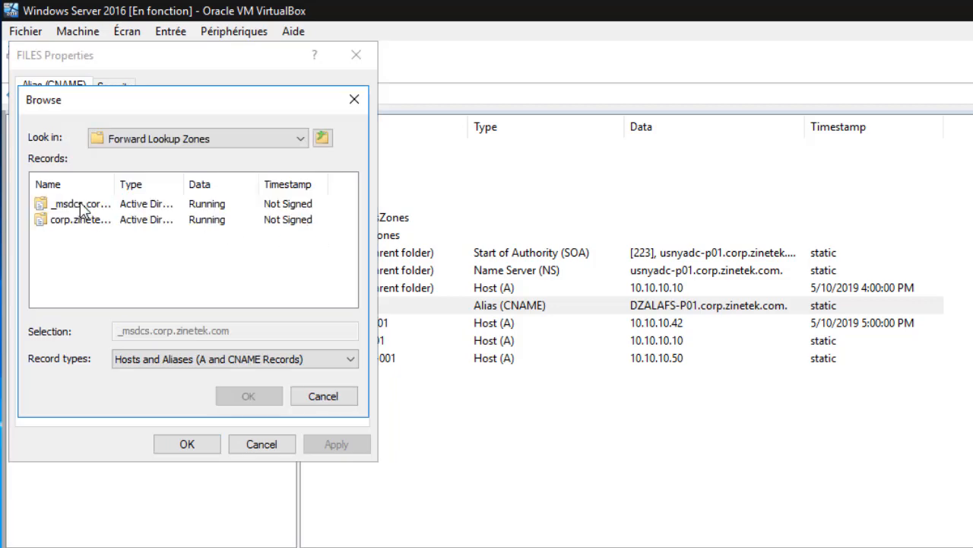
{"action": "double_click", "coordinate": [82, 221]}
{"action": "left_click_drag", "start_coordinate": [349, 222], "coordinate": [348, 258]}
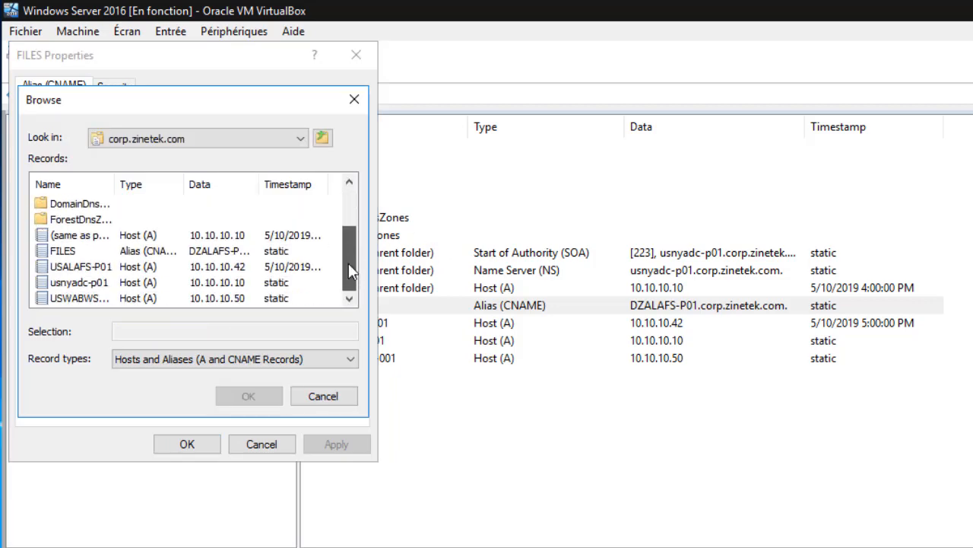
{"action": "left_click", "coordinate": [84, 266]}
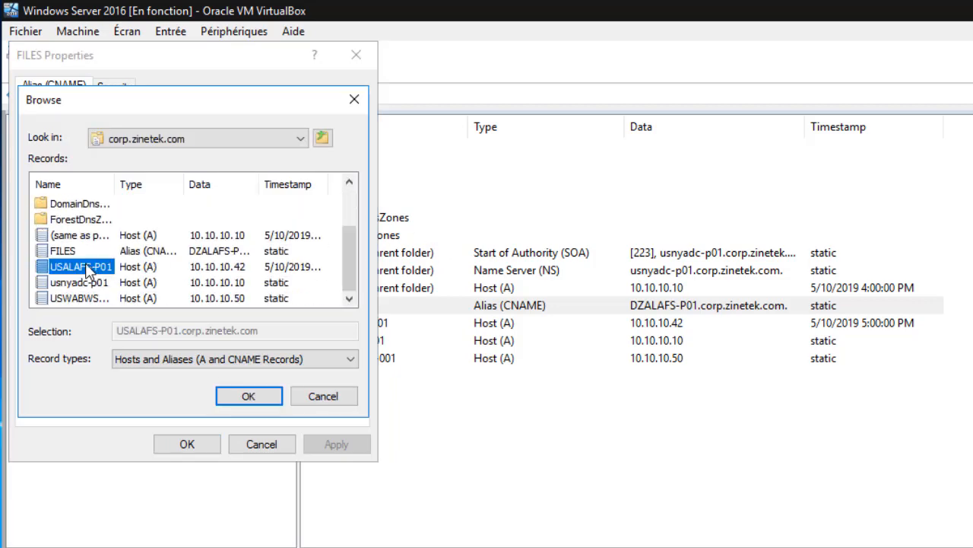
{"action": "left_click", "coordinate": [237, 402]}
{"action": "left_click", "coordinate": [348, 447]}
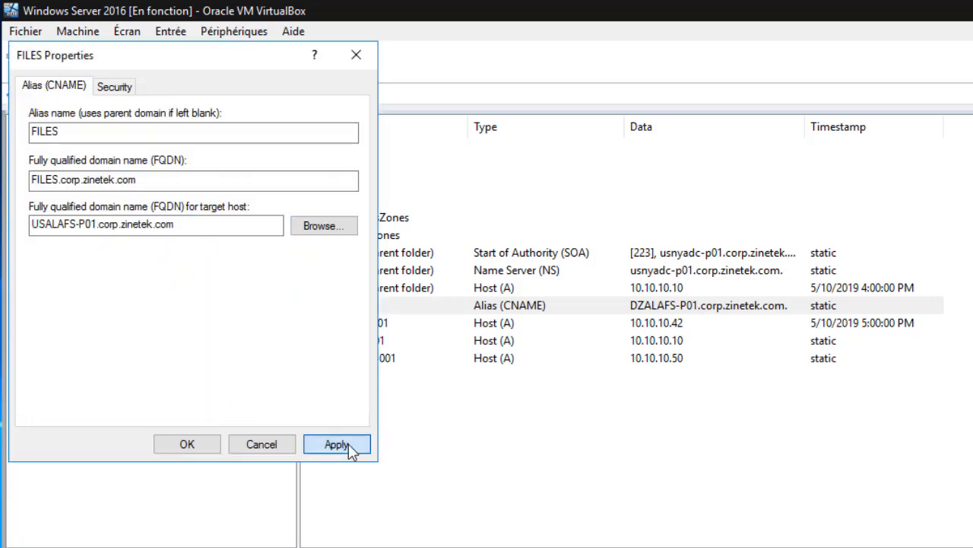
{"action": "left_click", "coordinate": [207, 447]}
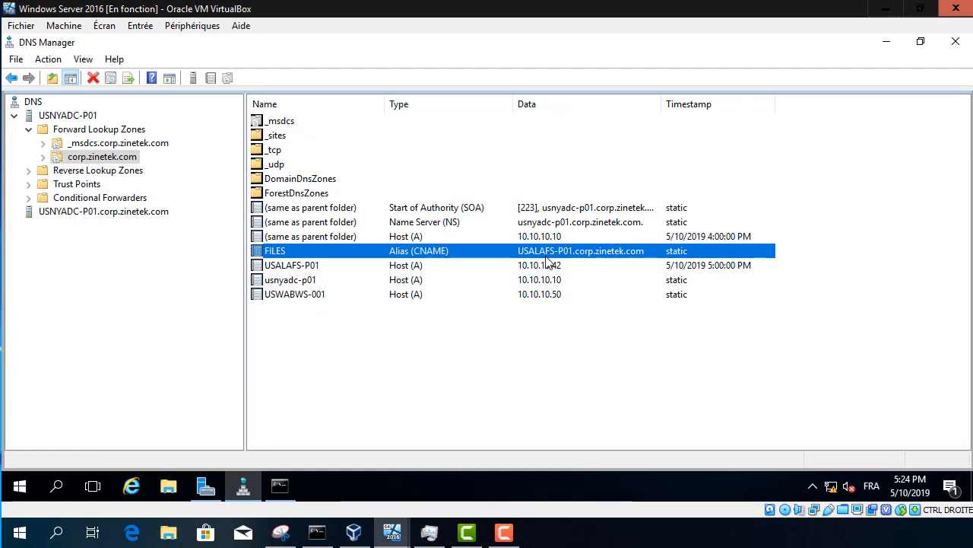
Step: Flush the DNS cache with ipconfig /flushdns in the Windows 10 VM's Command Prompt
{"action": "left_click", "coordinate": [396, 536]}
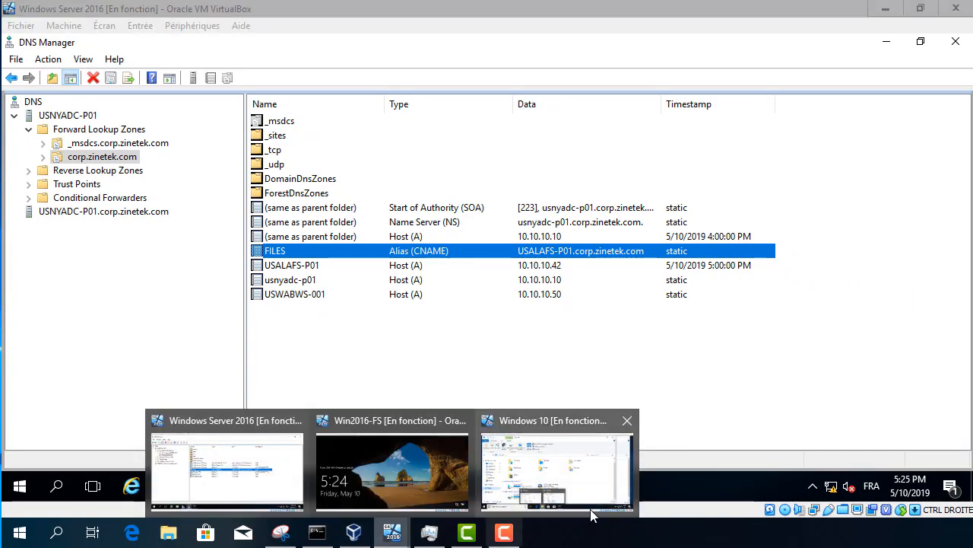
{"action": "left_click", "coordinate": [572, 471]}
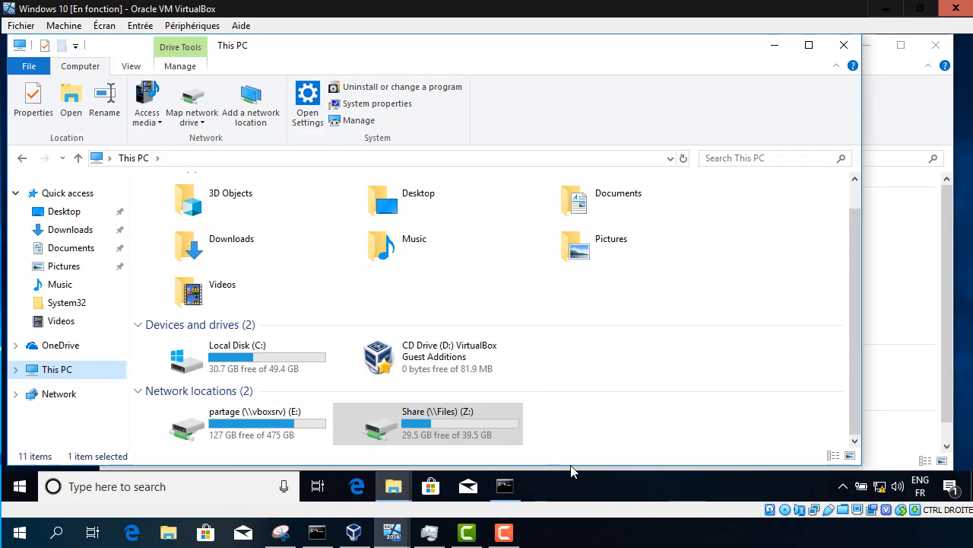
{"action": "left_click", "coordinate": [508, 487]}
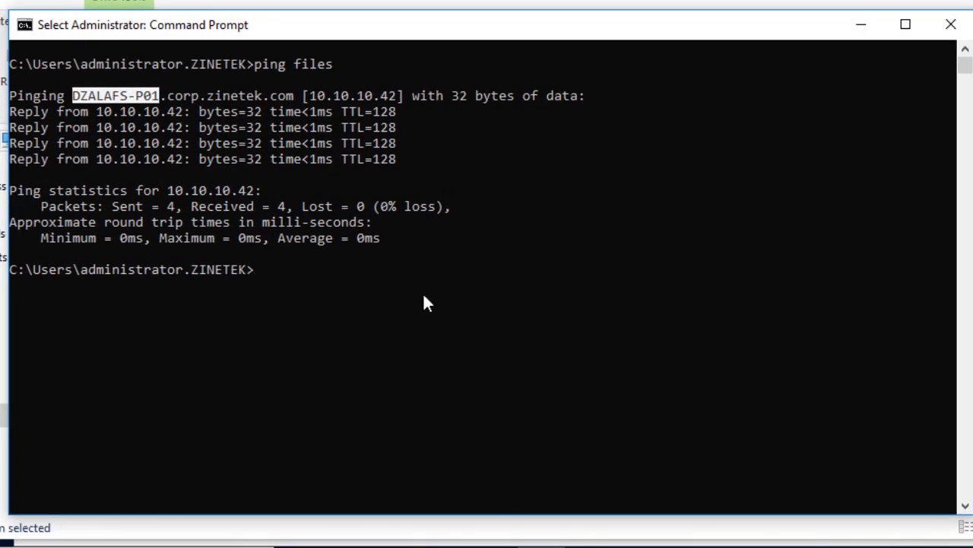
{"action": "left_click", "coordinate": [423, 294]}
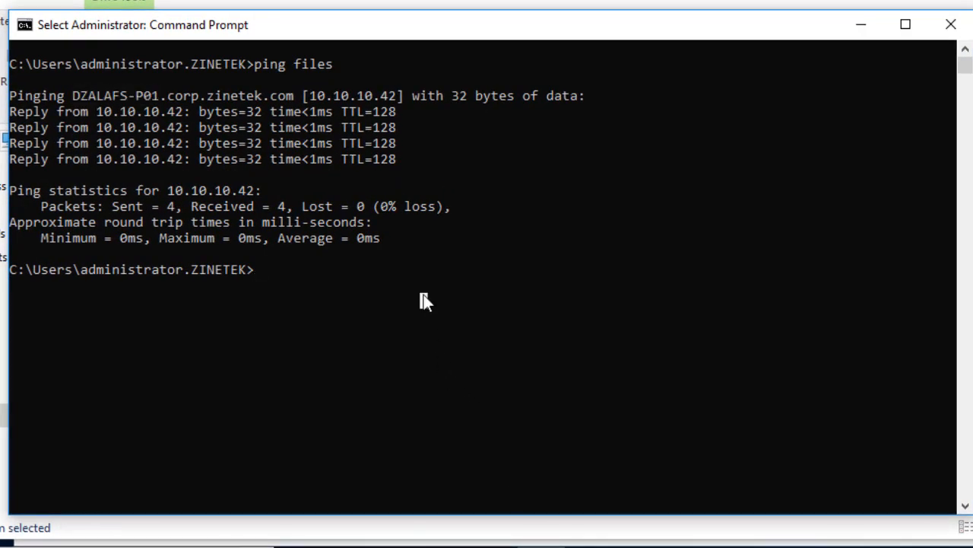
{"action": "key", "text": "Escape"}
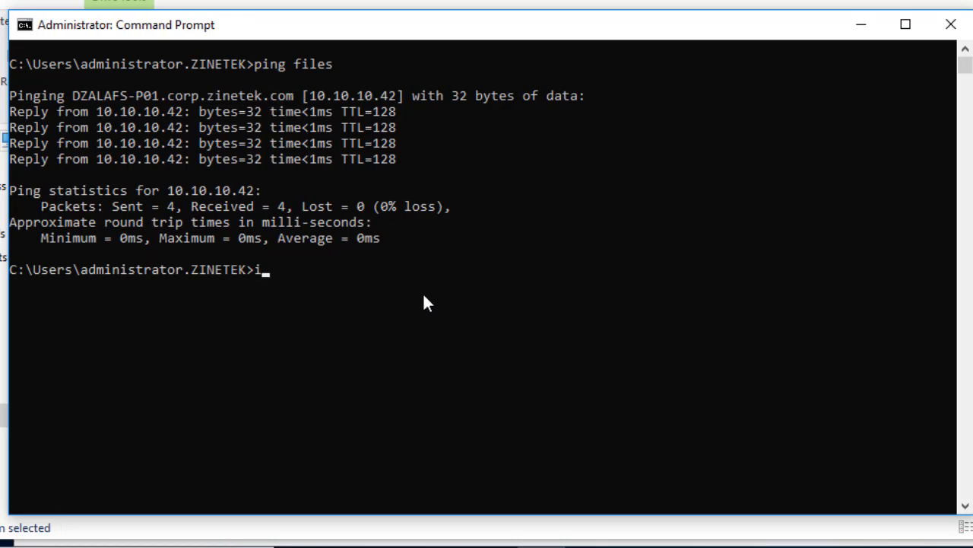
{"action": "type", "text": "ipconfig /flushdns"}
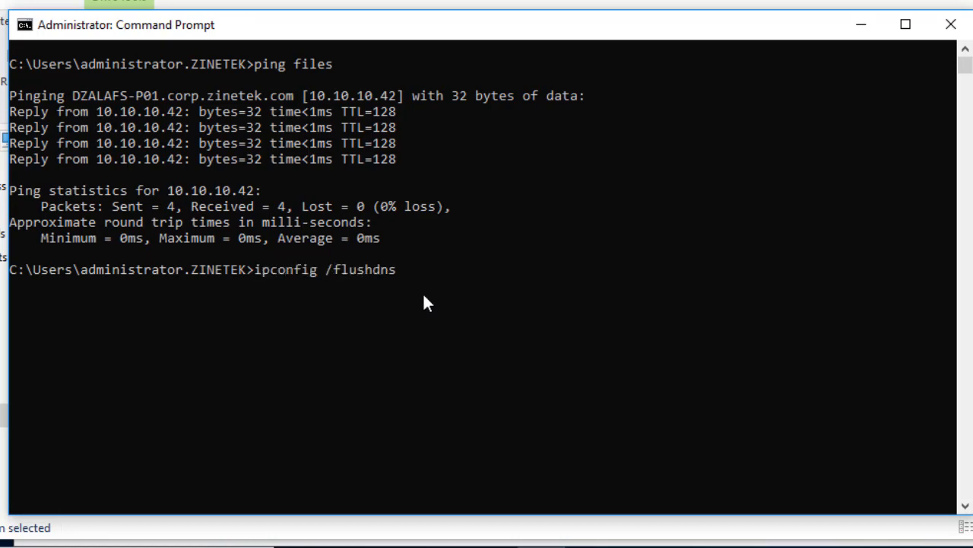
{"action": "key", "text": "Return"}
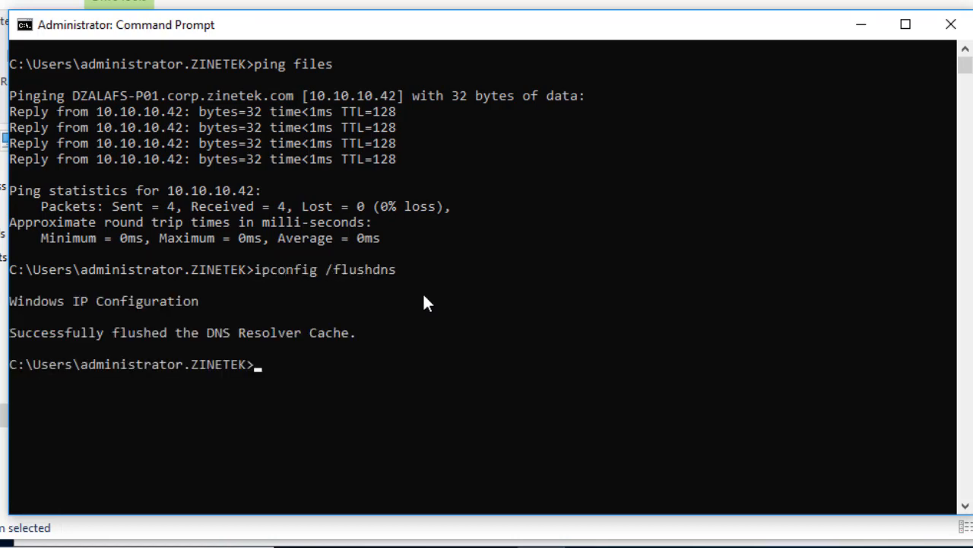
Step: Rerun ping files and highlight the newly resolved host name USALAFS-P01
{"action": "key", "text": "Up"}
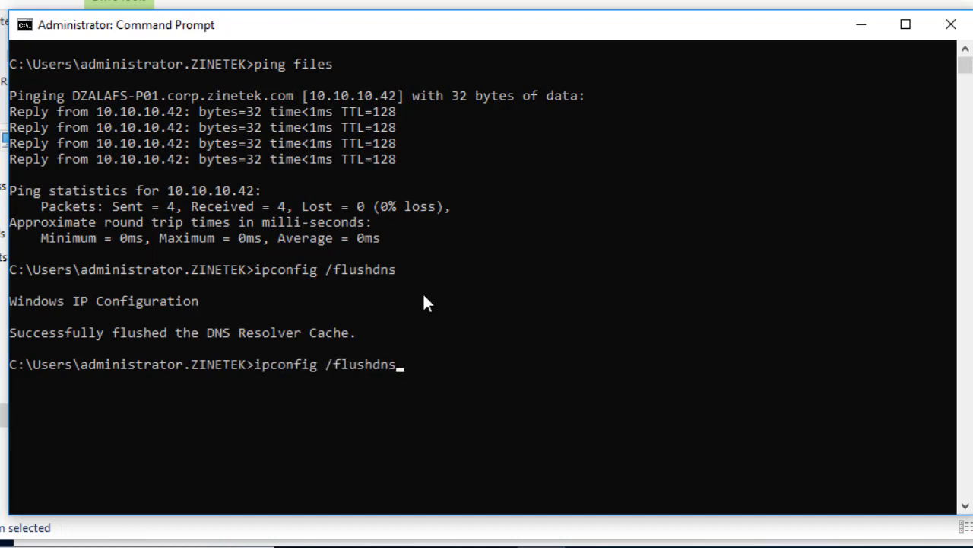
{"action": "key", "text": "Up"}
{"action": "key", "text": "Return"}
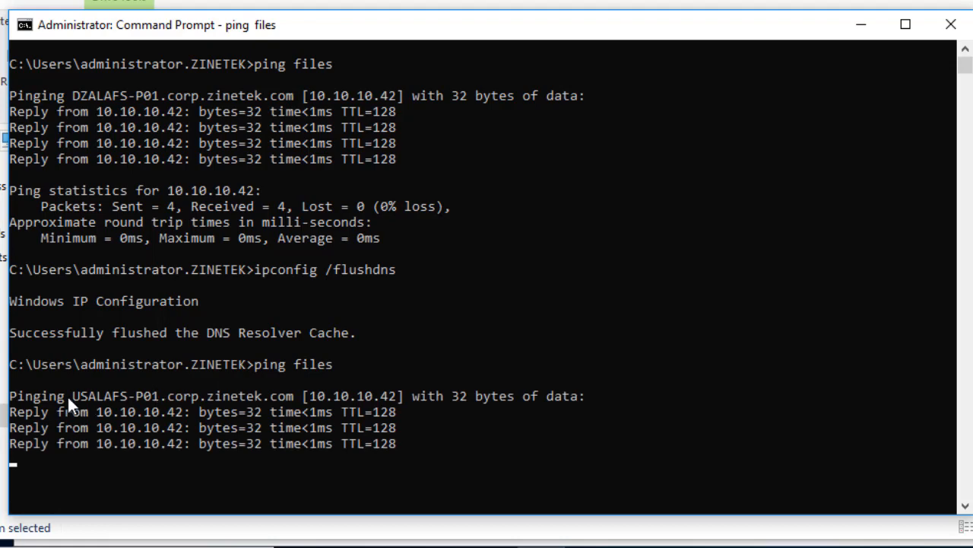
{"action": "left_click", "coordinate": [76, 333]}
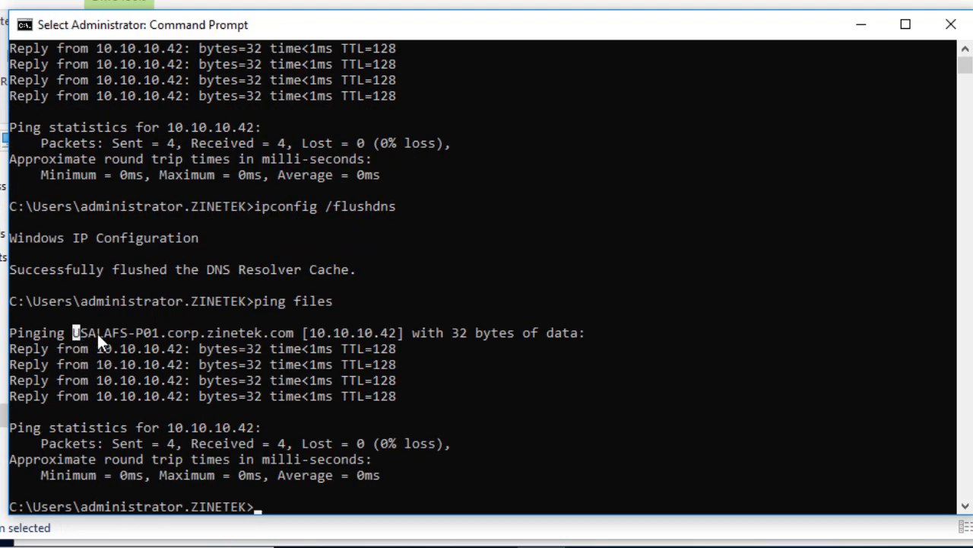
{"action": "left_click_drag", "start_coordinate": [97, 332], "coordinate": [154, 334]}
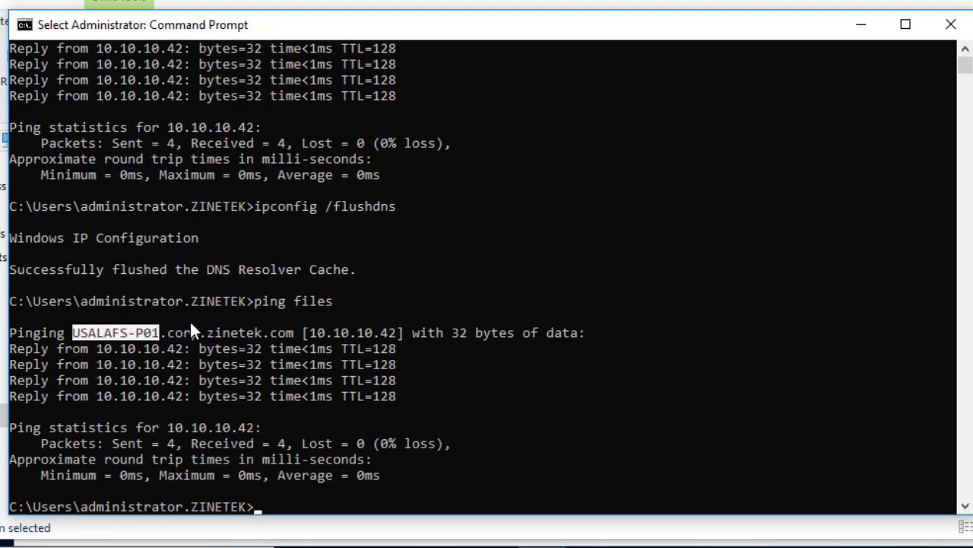
Step: Open the Share (\\Files) (Z:) drive from This PC to view its contents
{"action": "left_click", "coordinate": [393, 541]}
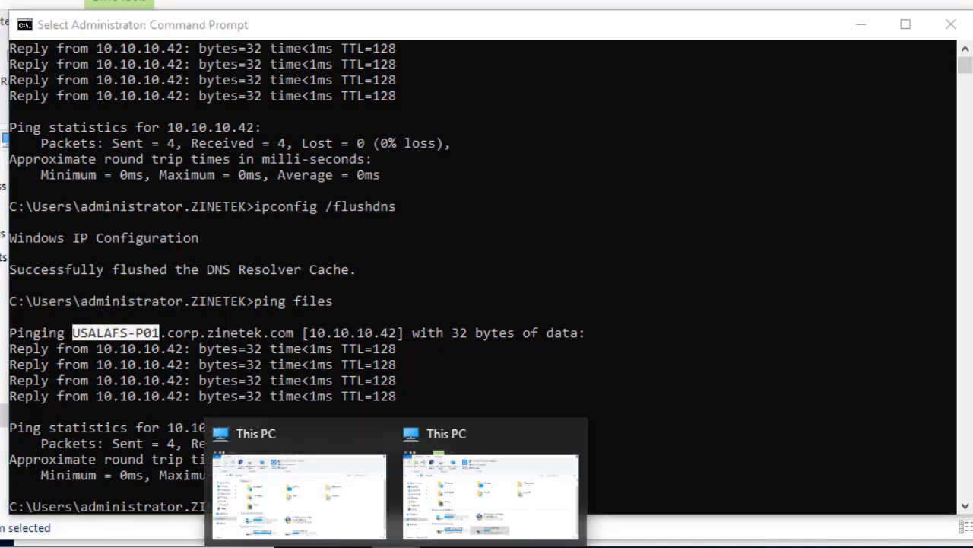
{"action": "left_click", "coordinate": [459, 477]}
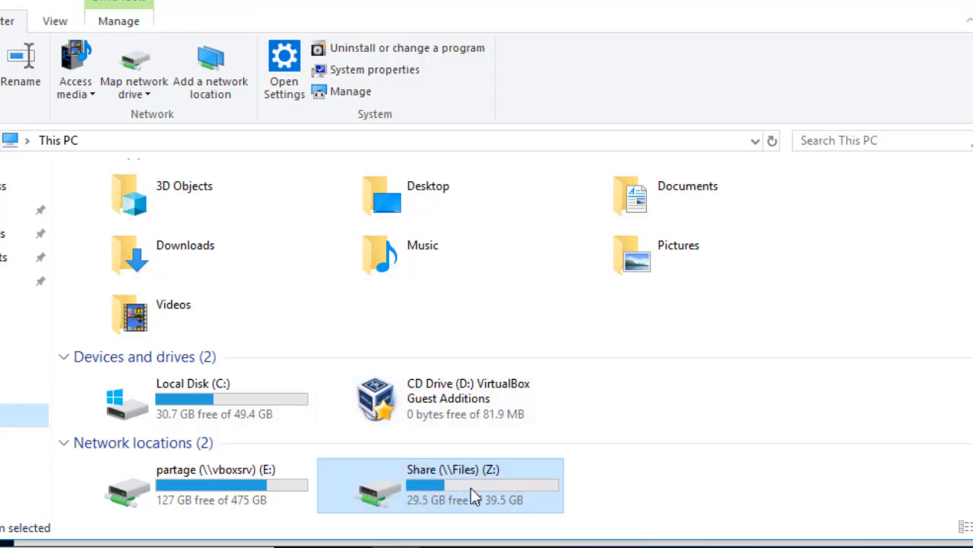
{"action": "double_click", "coordinate": [477, 486]}
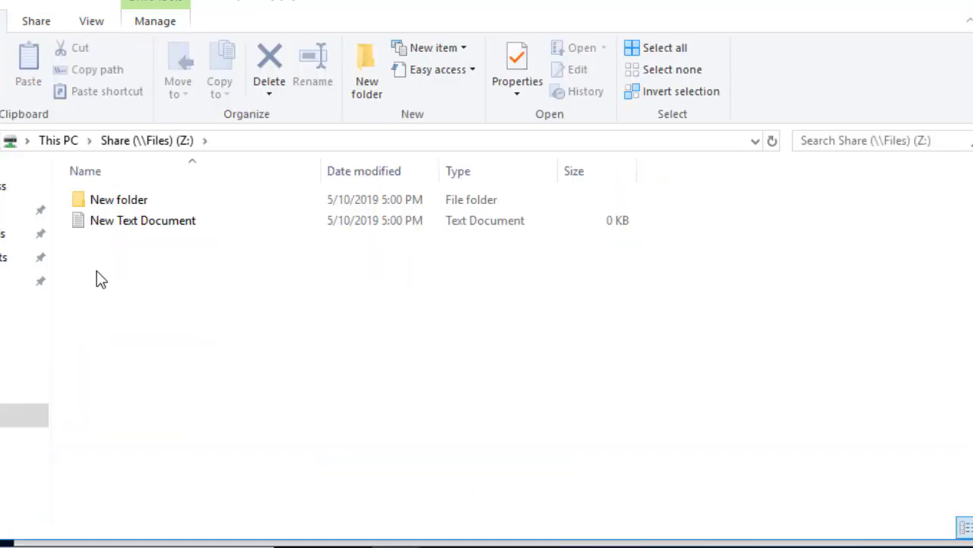